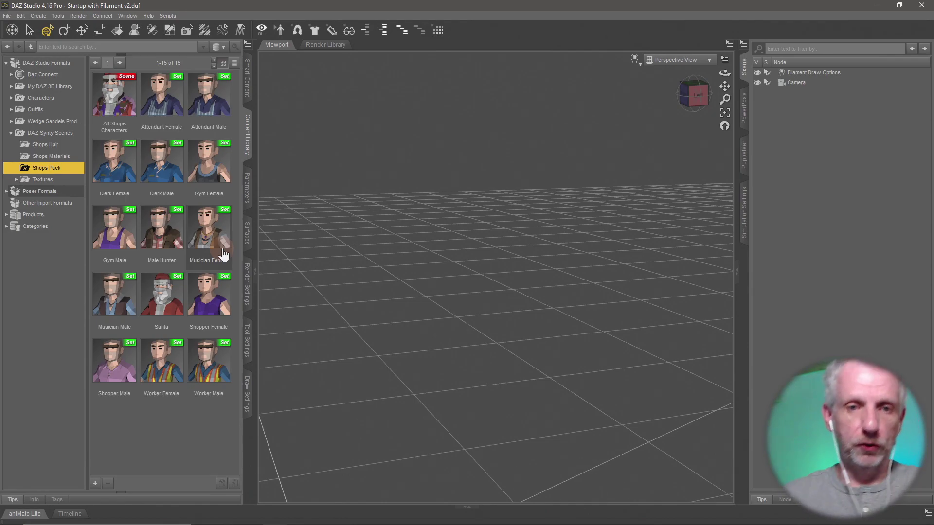
# Leave DAZ Studio for the Firefox window playing the Epidemic Sound 'LGR Jazz' playlist.
pyautogui.hotkey('alt', 'Tab')
pyautogui.hotkey('alt', 'Tab')
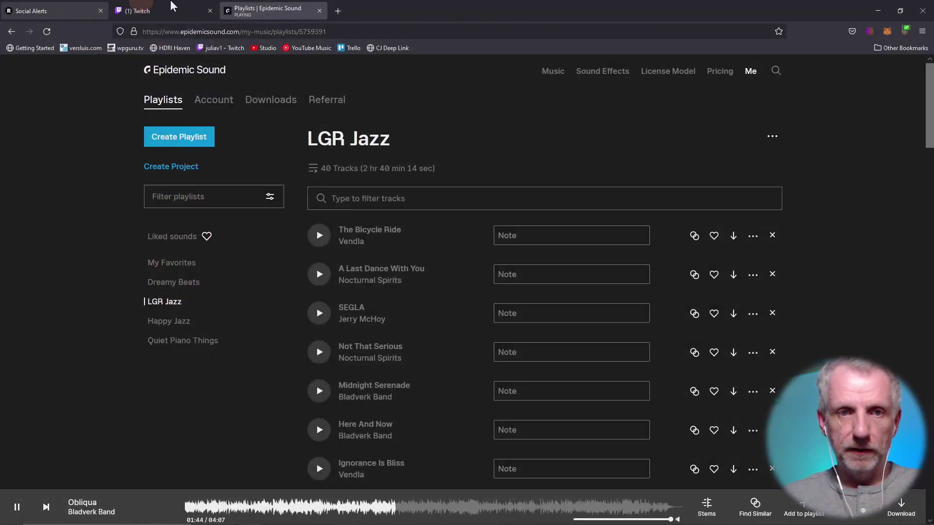
# Switch to the Twitch dashboard, pause the stream preview and go to Content > Video Producer.
pyautogui.click(161, 11)
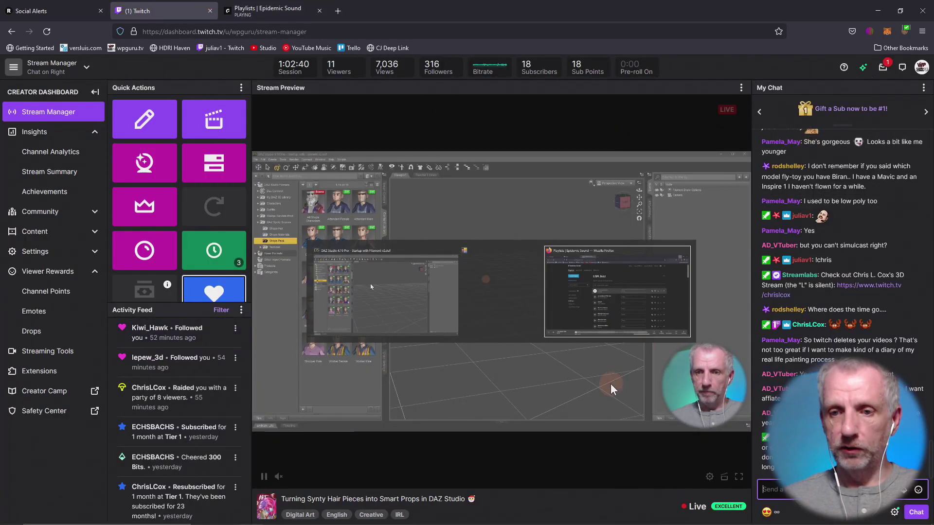
pyautogui.click(265, 478)
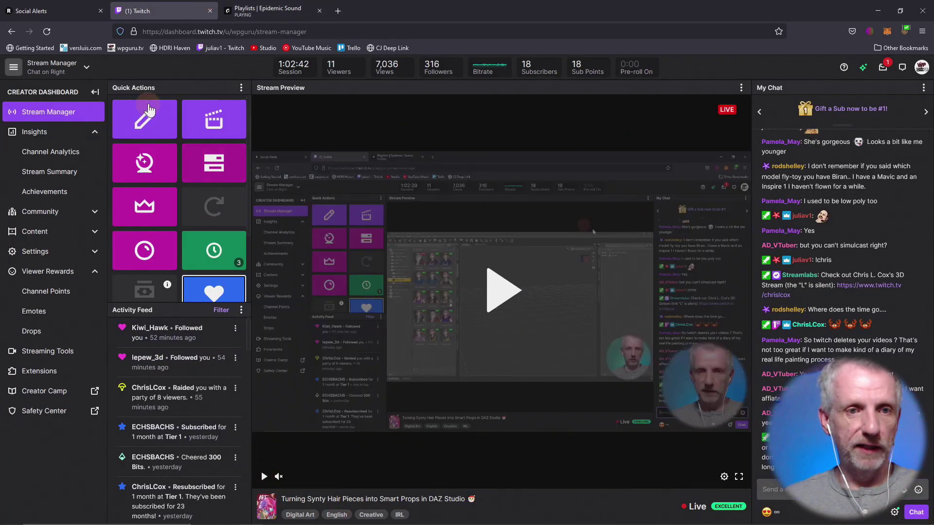
pyautogui.click(92, 233)
pyautogui.click(97, 136)
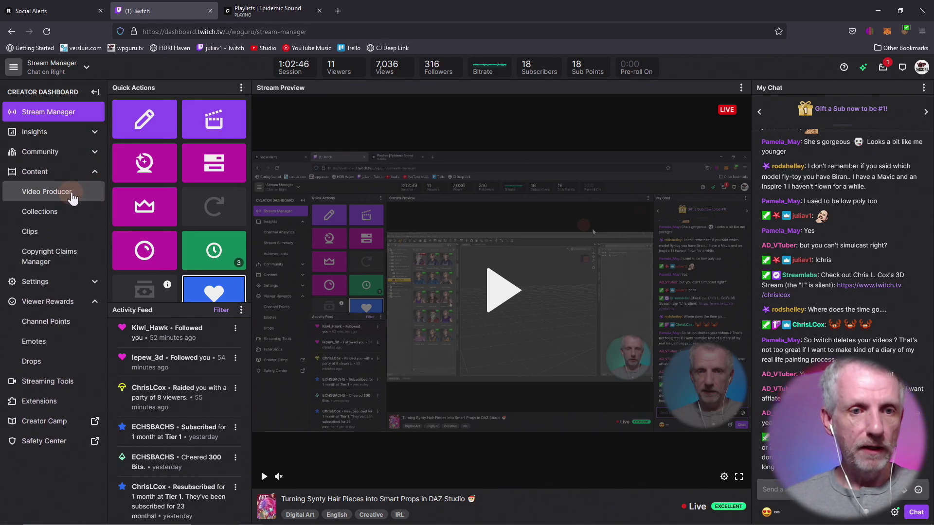
pyautogui.click(47, 194)
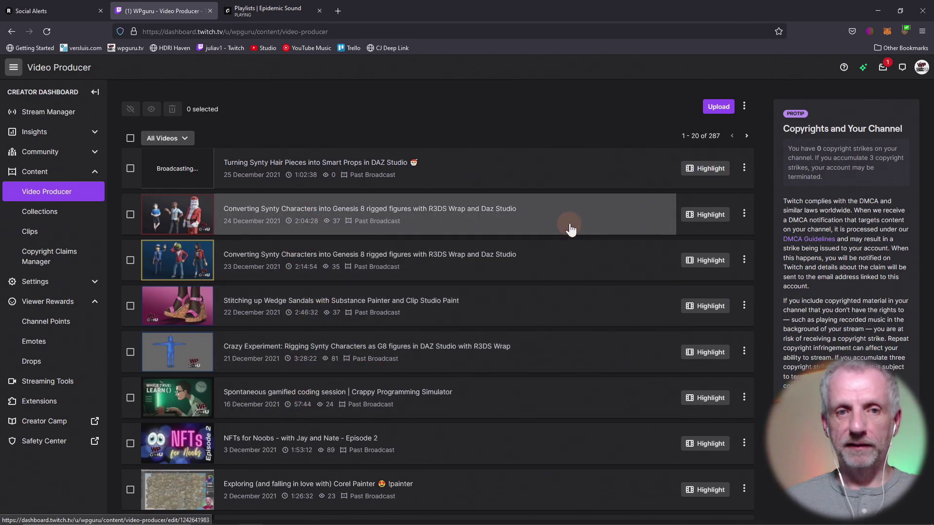
pyautogui.click(167, 138)
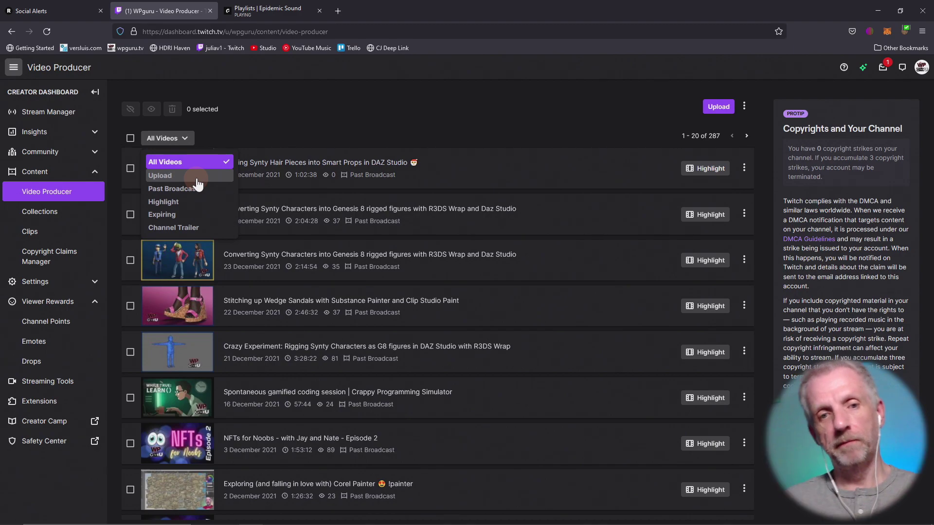
pyautogui.click(188, 215)
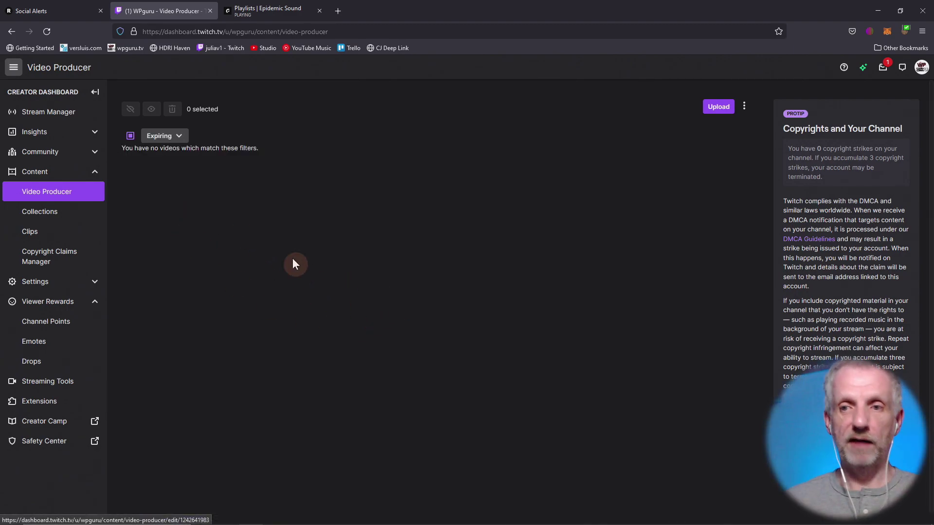
pyautogui.click(176, 138)
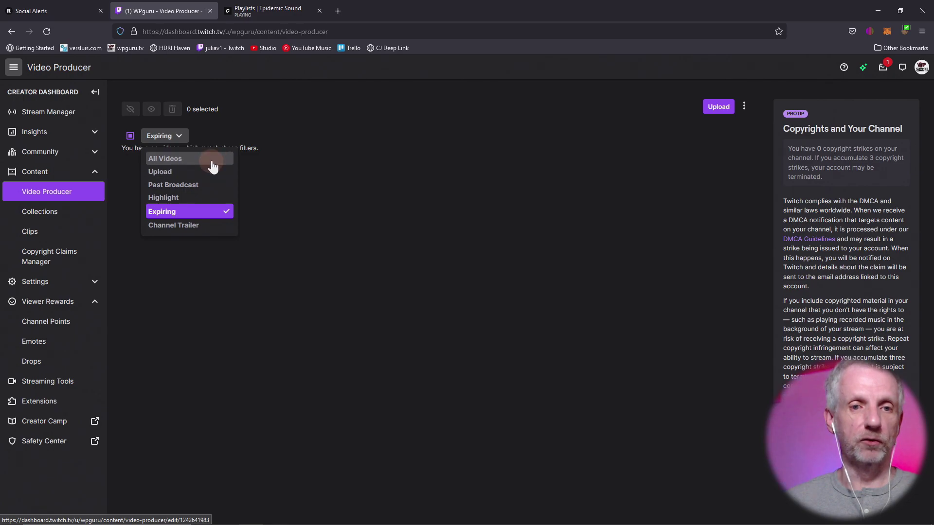
pyautogui.click(213, 163)
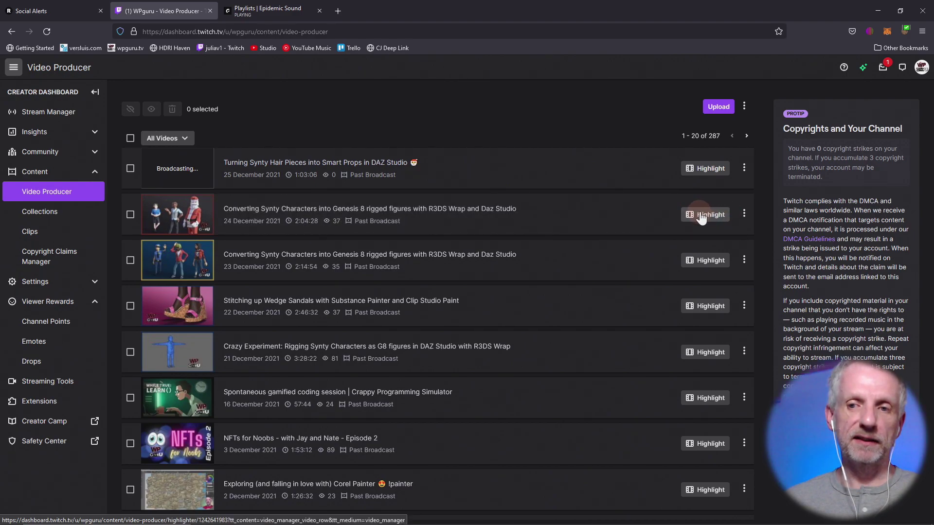
# Open the action menu for the 2 November 'I wonder how those pastries…' broadcast.
pyautogui.scroll(-8, 714, 269)
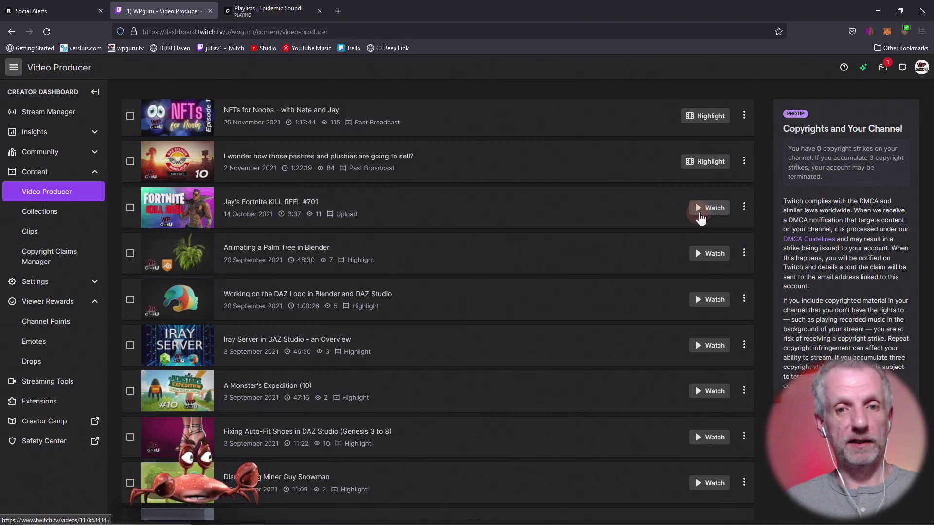
pyautogui.scroll(3, 703, 166)
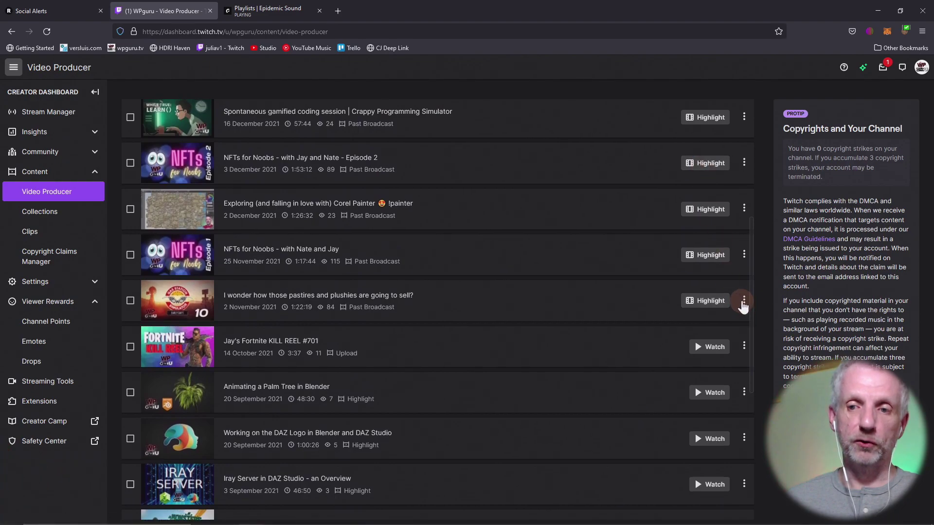
pyautogui.click(743, 302)
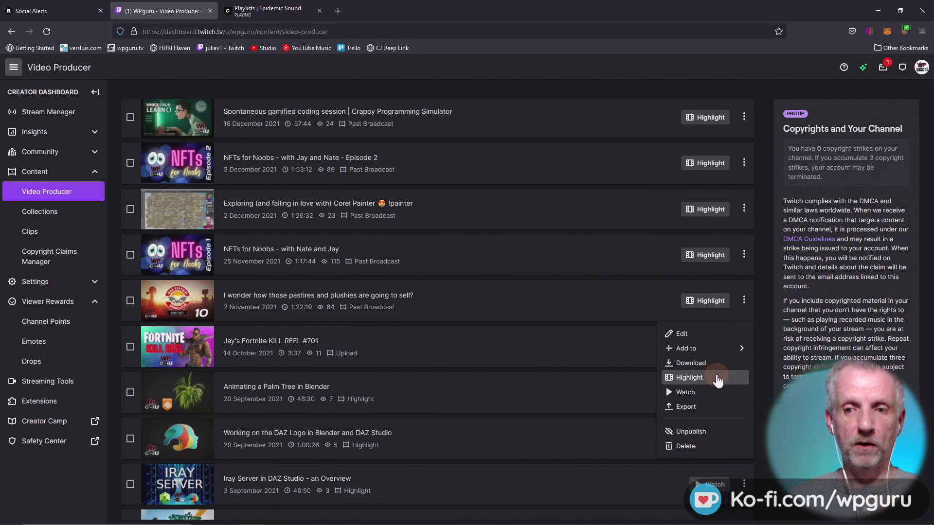
# Open Export to YouTube for the pastries broadcast, leave Visibility Private, and cancel without exporting.
pyautogui.click(698, 411)
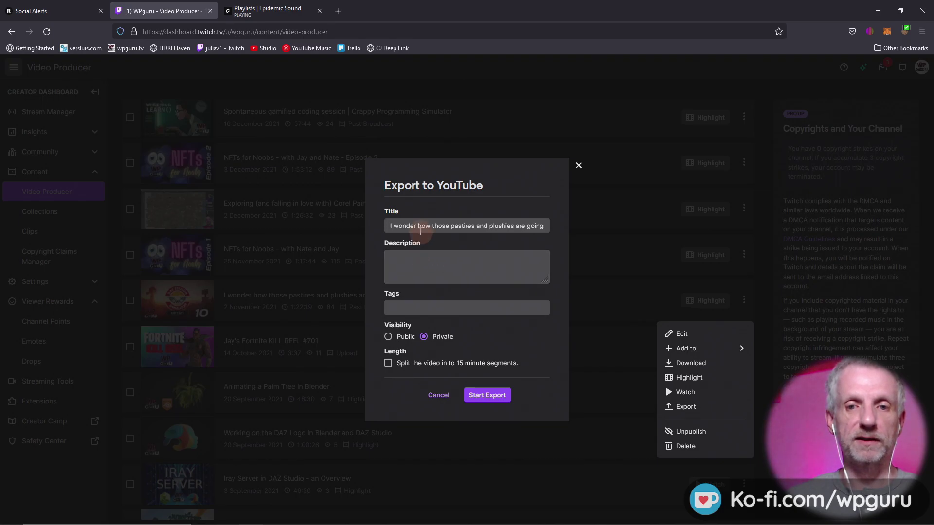
pyautogui.click(425, 263)
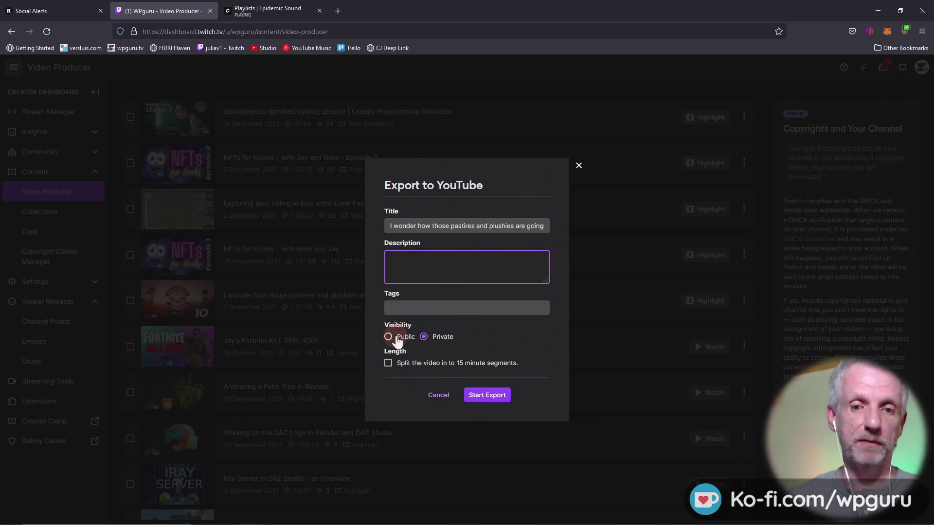
pyautogui.click(394, 338)
pyautogui.click(443, 338)
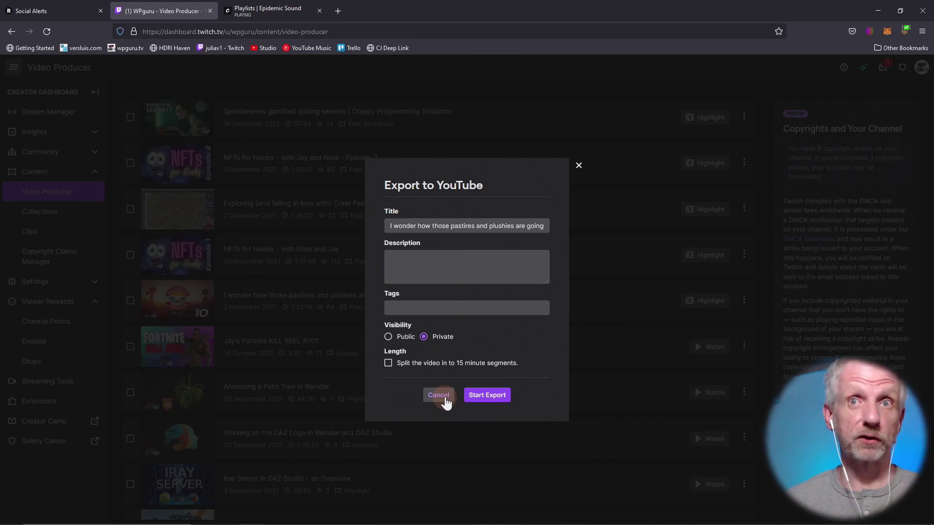
pyautogui.click(446, 400)
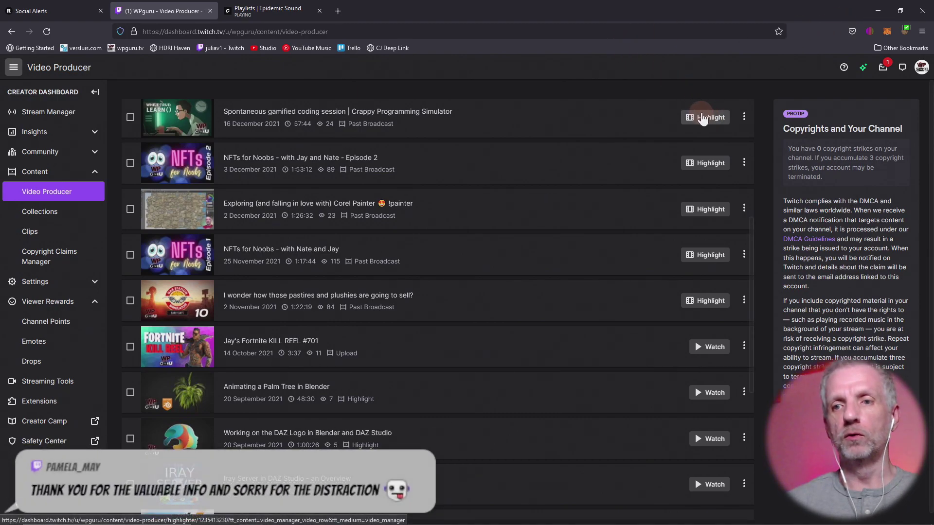
# Open the Highlighter for the Crappy Programming Simulator broadcast, pause it and seek to 00:10:42.
pyautogui.click(702, 117)
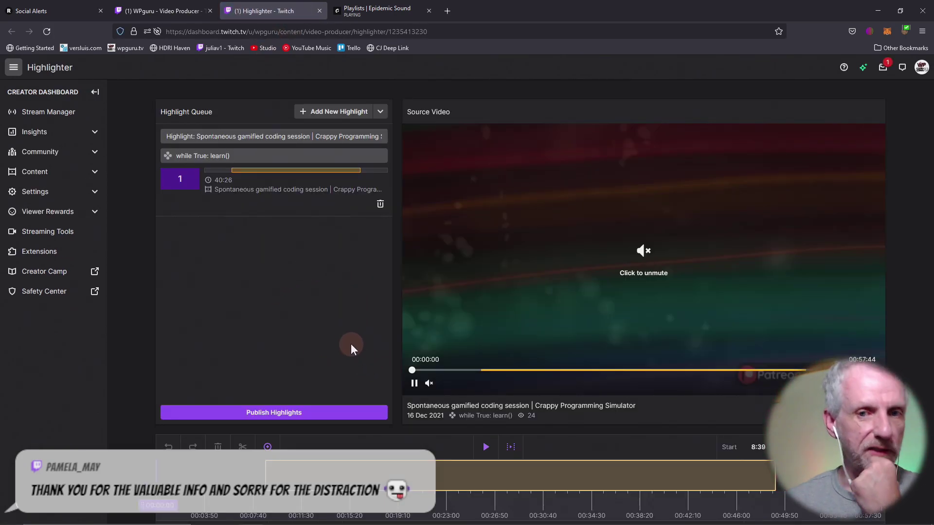
pyautogui.click(414, 384)
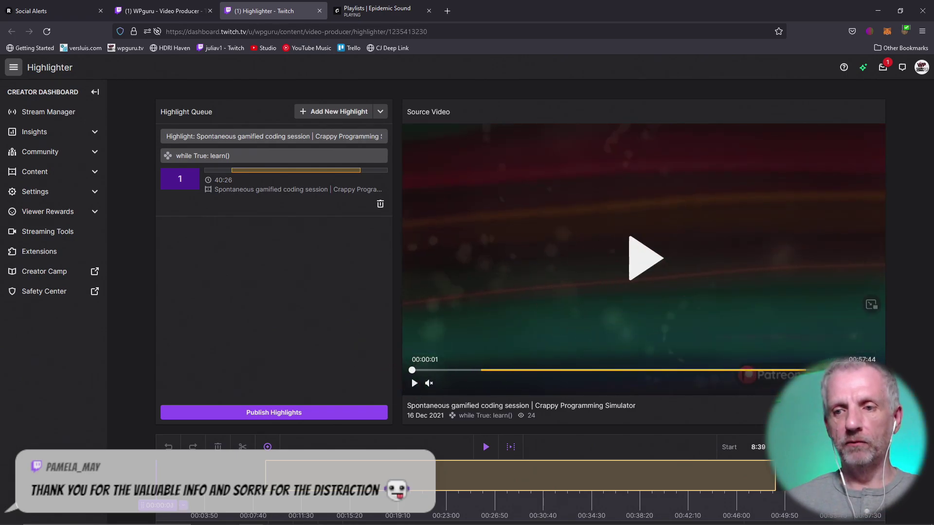
pyautogui.rightClick(847, 336)
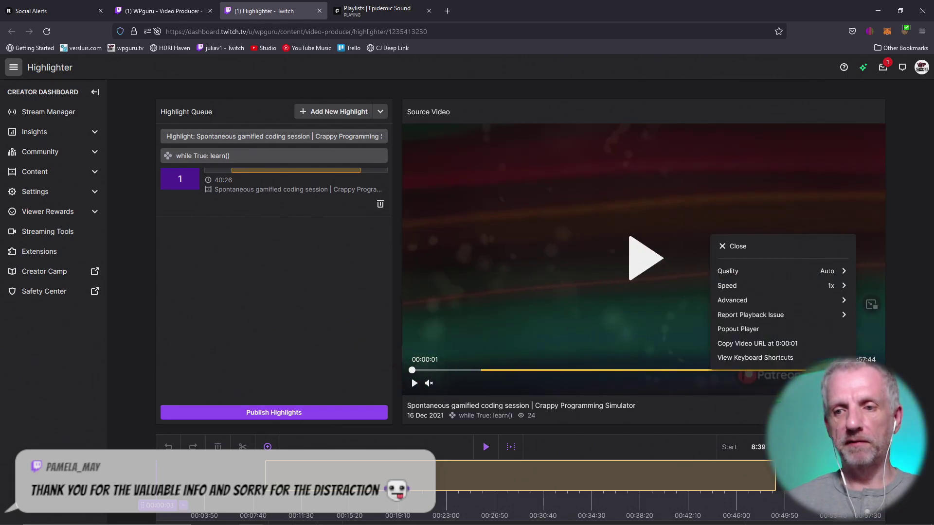
pyautogui.click(845, 290)
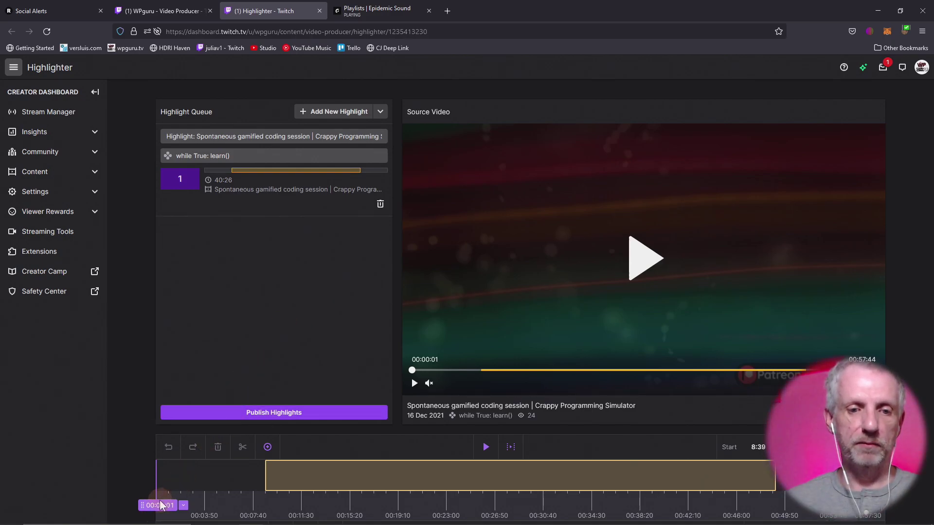
pyautogui.moveTo(160, 513); pyautogui.dragTo(299, 508)
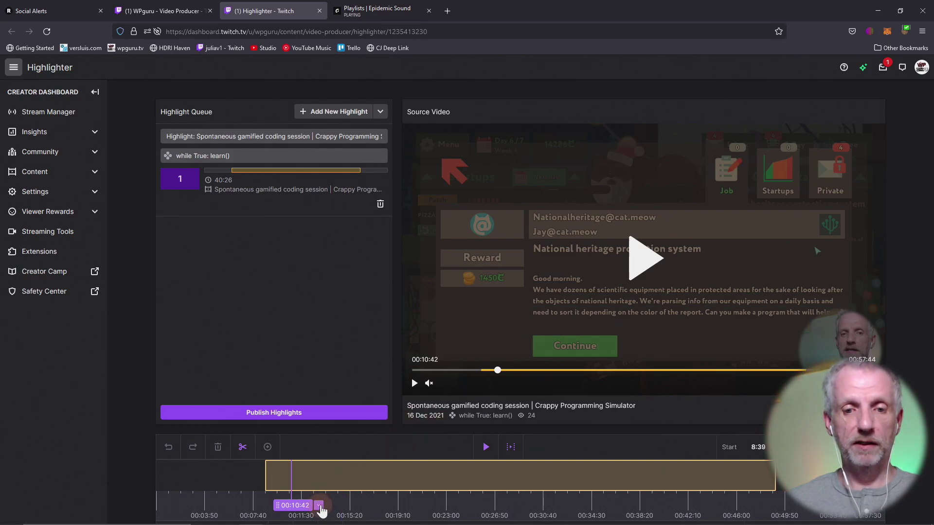
# Trim the first highlight to start at 10:42 and end at 16:05 (5:23 long).
pyautogui.click(319, 506)
pyautogui.scroll(-3, 322, 510)
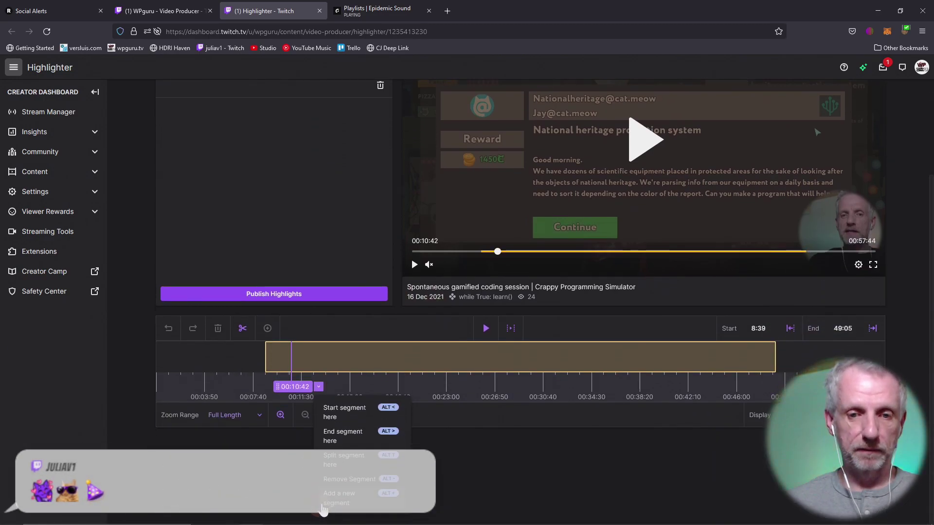
pyautogui.click(355, 417)
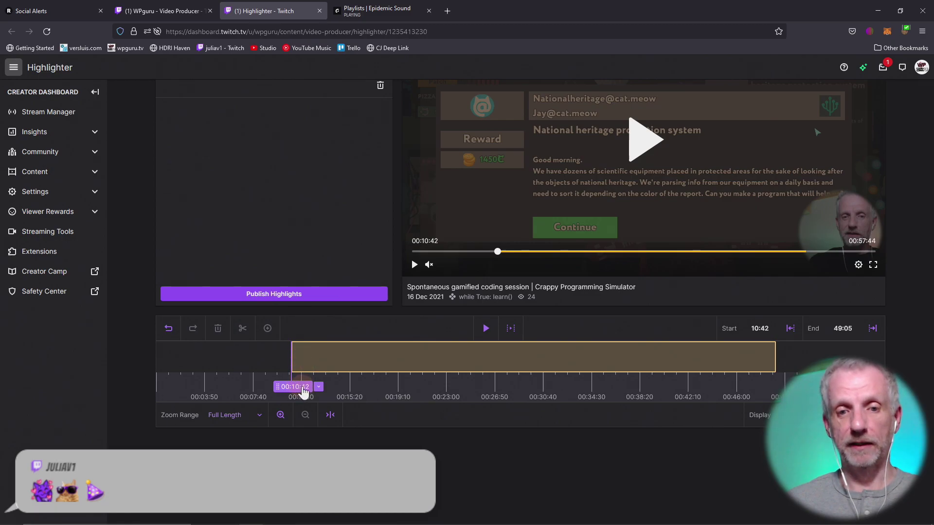
pyautogui.moveTo(302, 393); pyautogui.dragTo(365, 392)
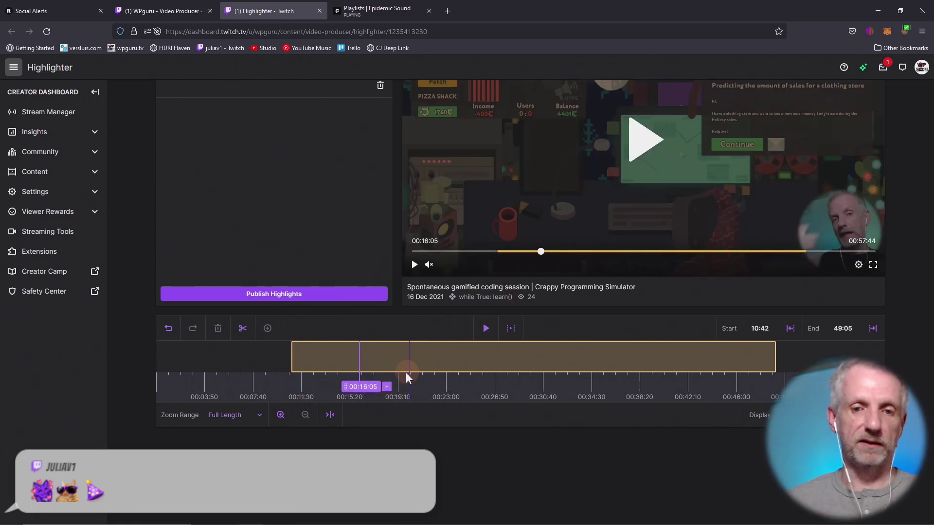
pyautogui.click(388, 389)
pyautogui.click(402, 432)
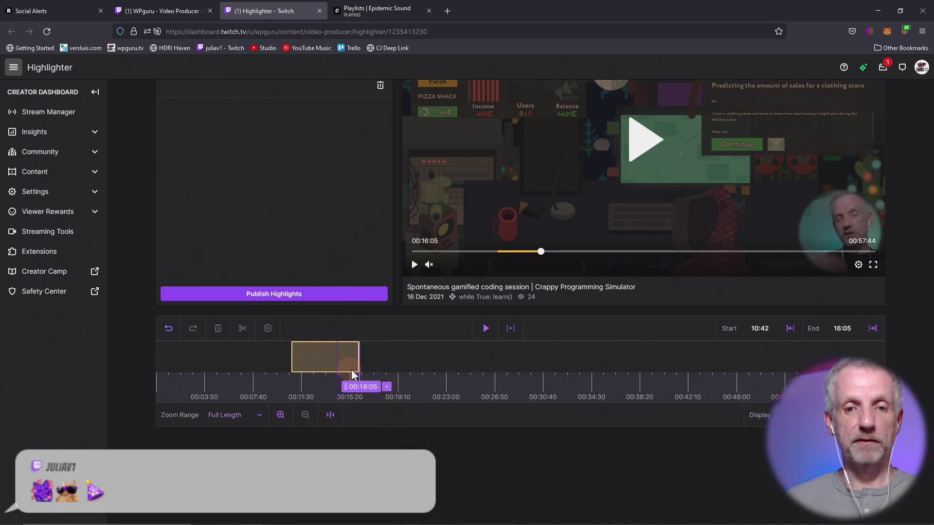
pyautogui.scroll(3, 343, 366)
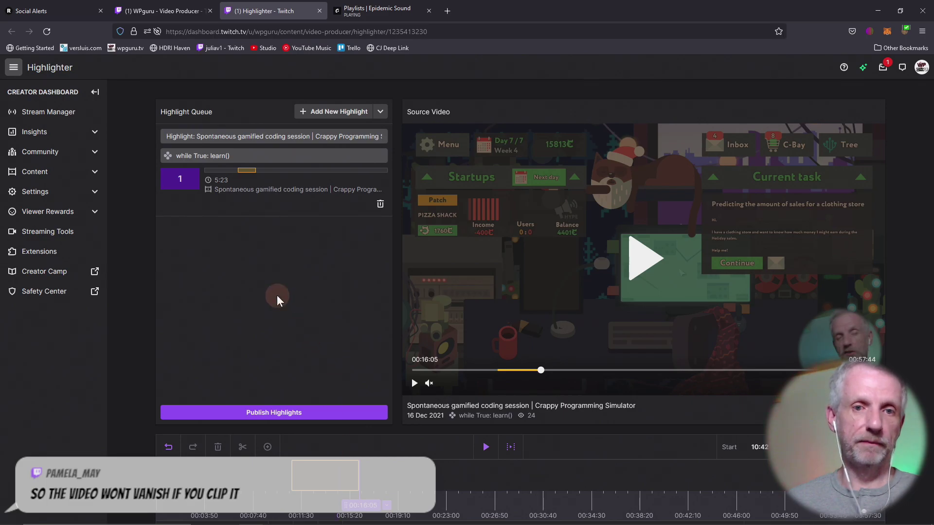
# Add a second highlight to the queue and start it at 21:35.
pyautogui.click(266, 137)
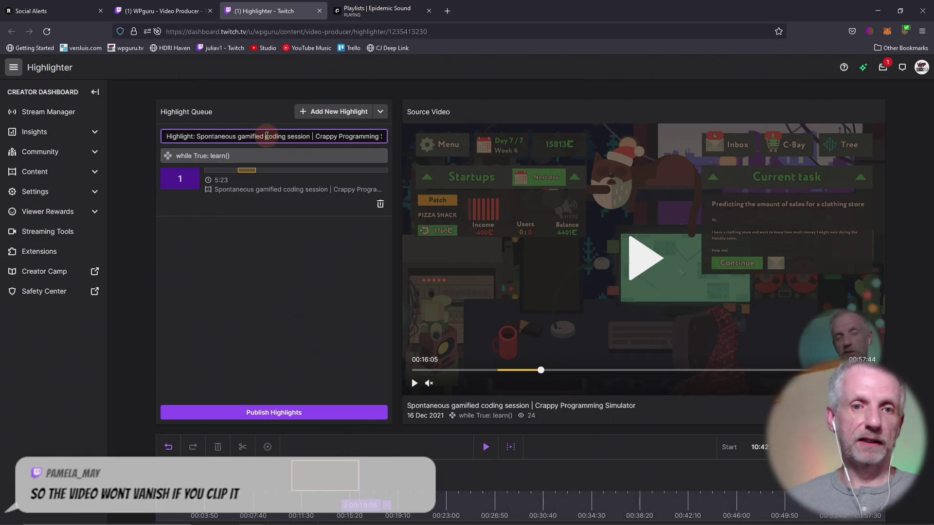
pyautogui.click(343, 113)
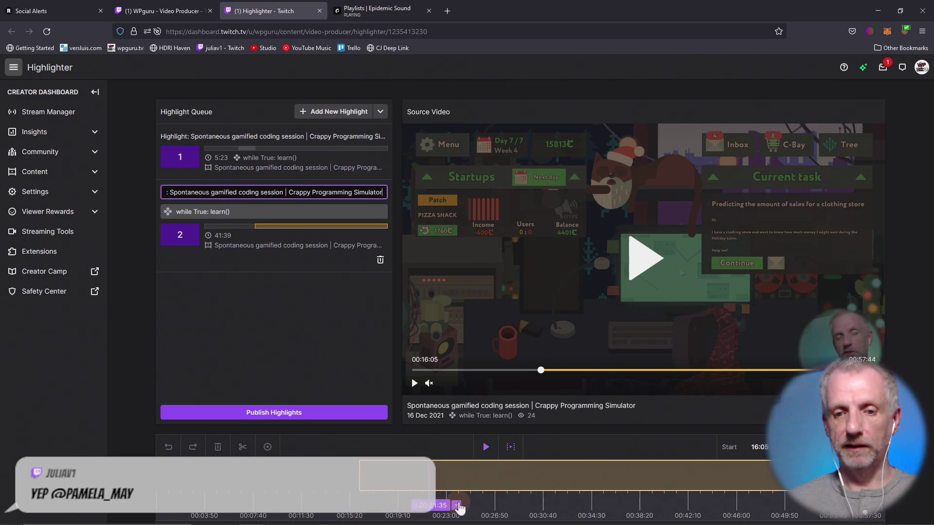
pyautogui.click(458, 508)
pyautogui.scroll(-2, 462, 486)
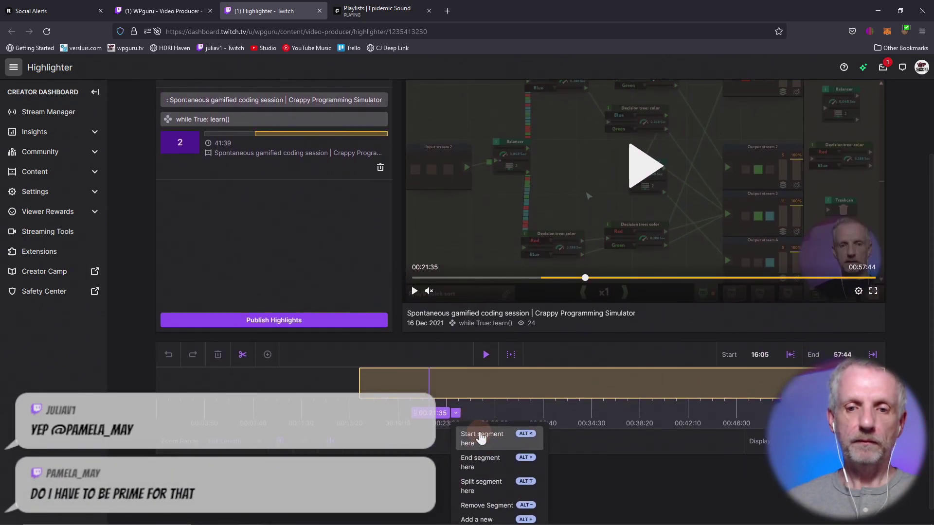
pyautogui.click(481, 434)
# End the second highlight at 26:23, making it 4:48 long.
pyautogui.moveTo(452, 413); pyautogui.dragTo(525, 418)
pyautogui.click(527, 413)
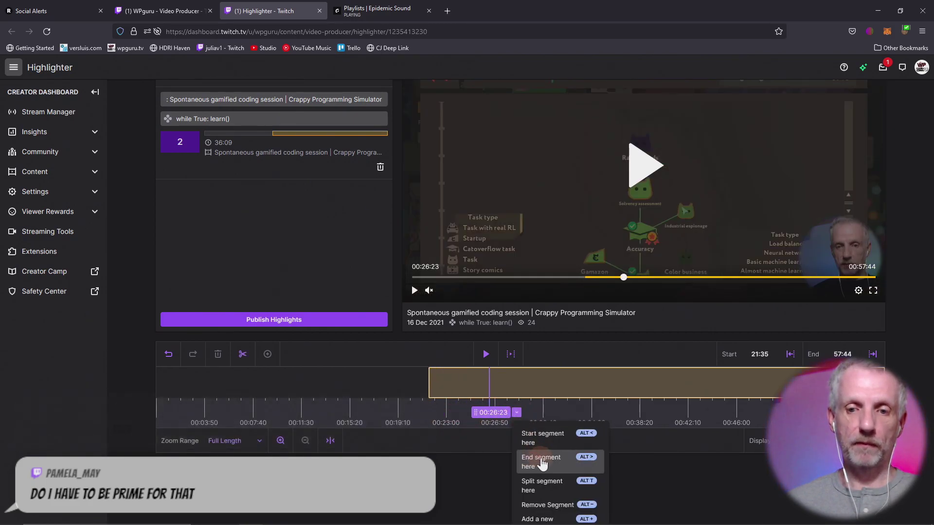
pyautogui.click(539, 457)
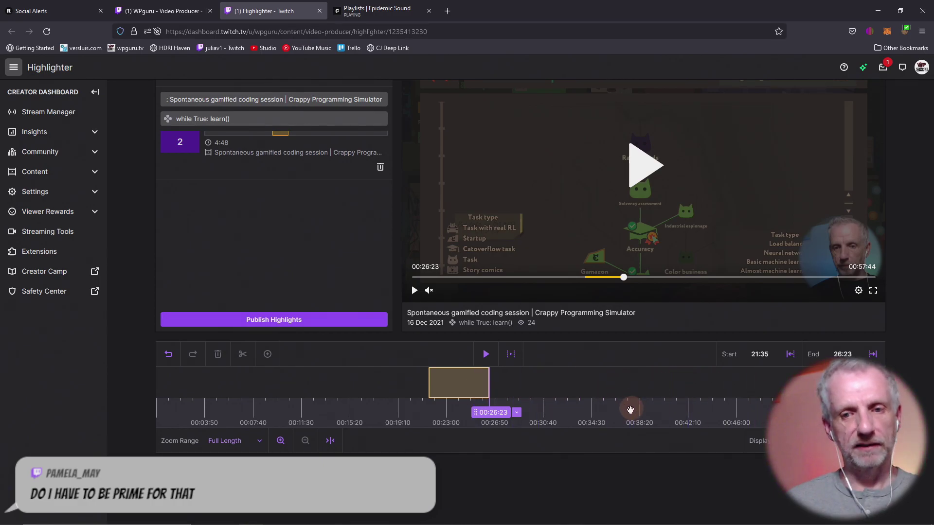
pyautogui.click(516, 413)
pyautogui.scroll(-1, 517, 417)
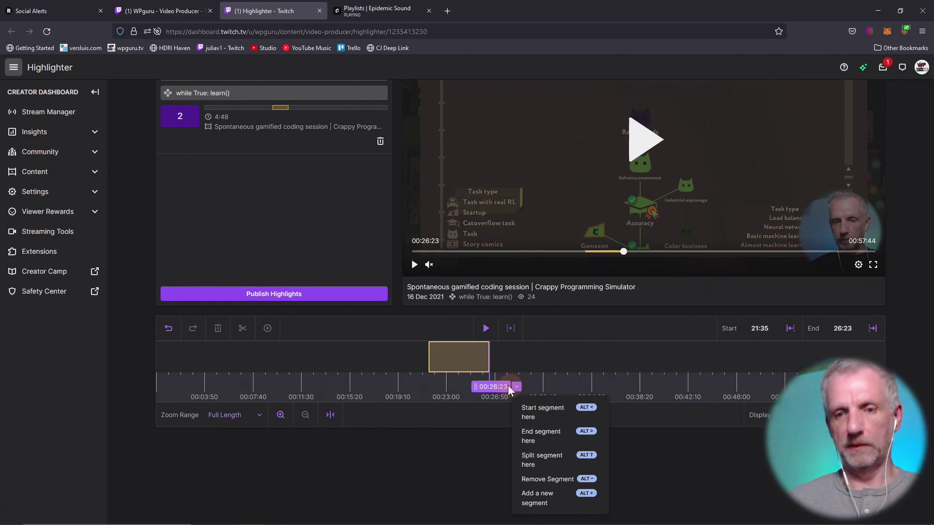
# Extend the second highlight's end to 50:30 and split it at 26:46.
pyautogui.moveTo(507, 389)
pyautogui.mouseDown()
pyautogui.moveTo(486, 390)
pyautogui.moveTo(806, 389)
pyautogui.mouseUp()
pyautogui.click(806, 389)
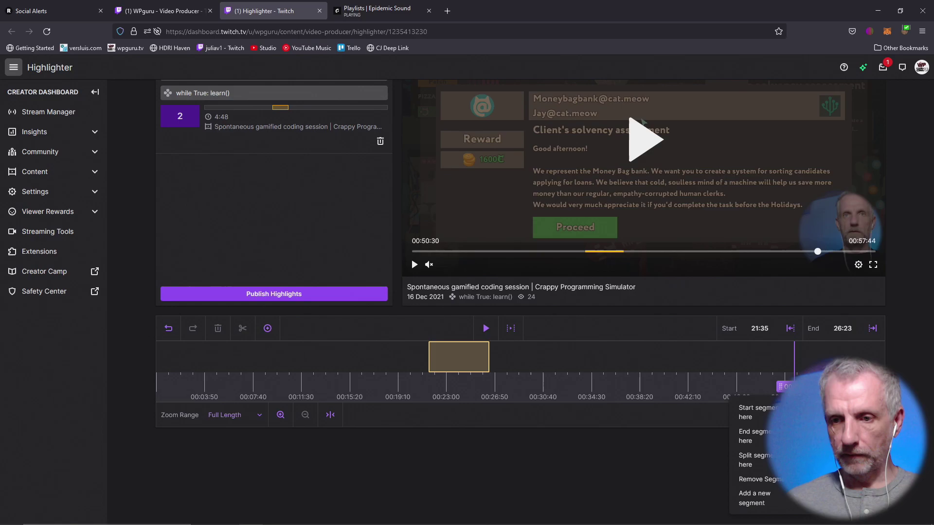
pyautogui.click(754, 436)
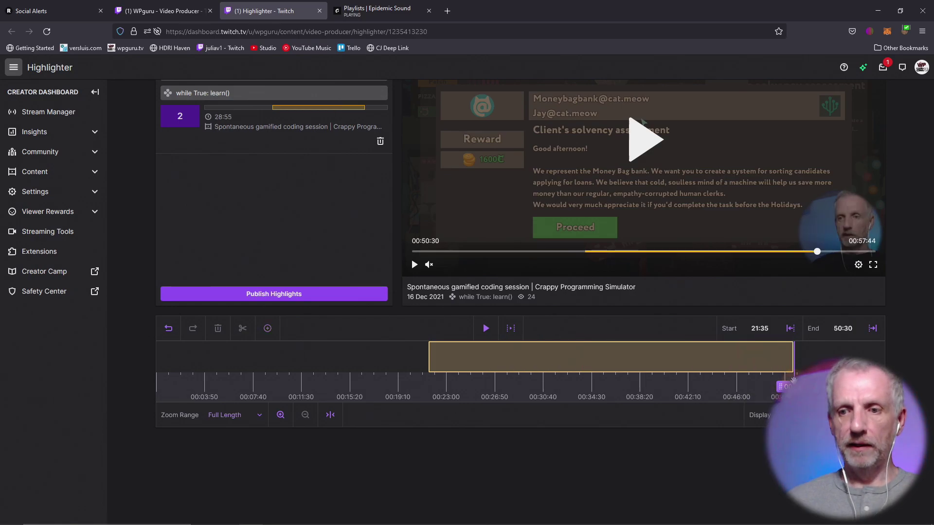
pyautogui.moveTo(780, 387); pyautogui.dragTo(503, 392)
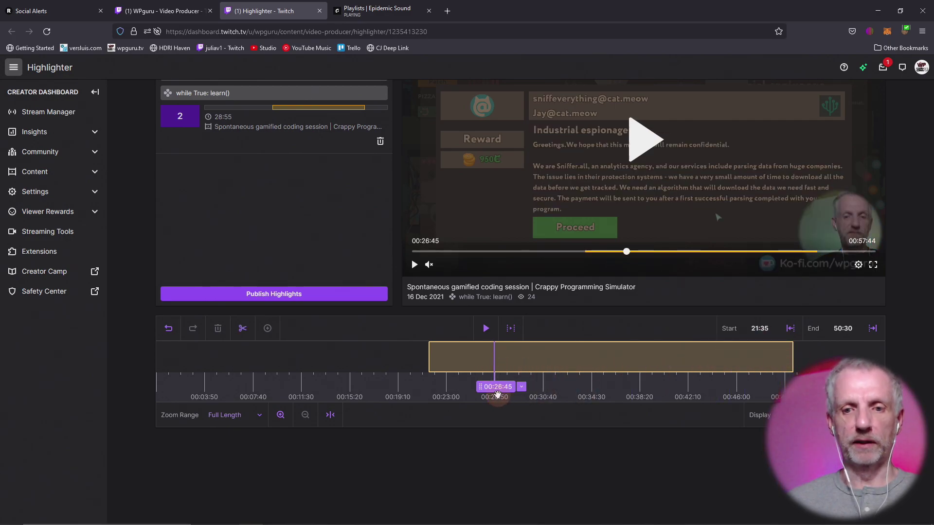
pyautogui.click(522, 388)
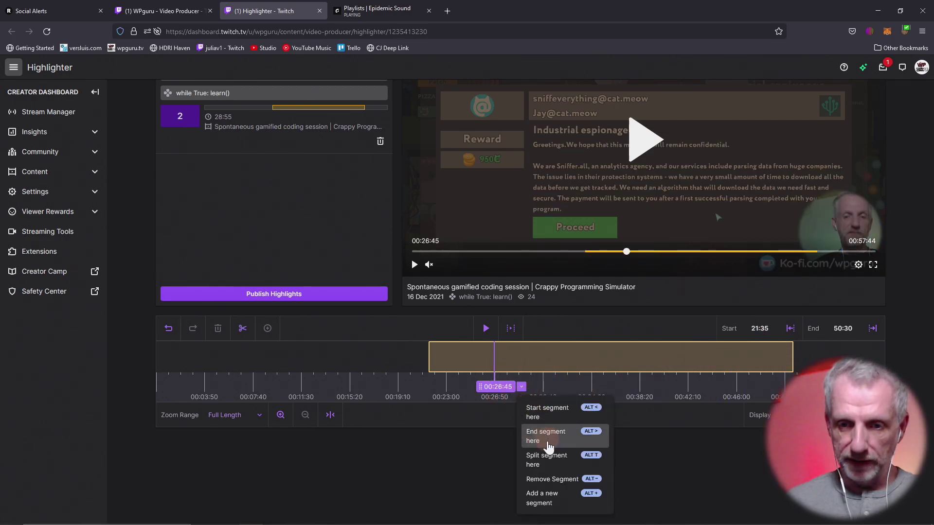
pyautogui.click(552, 462)
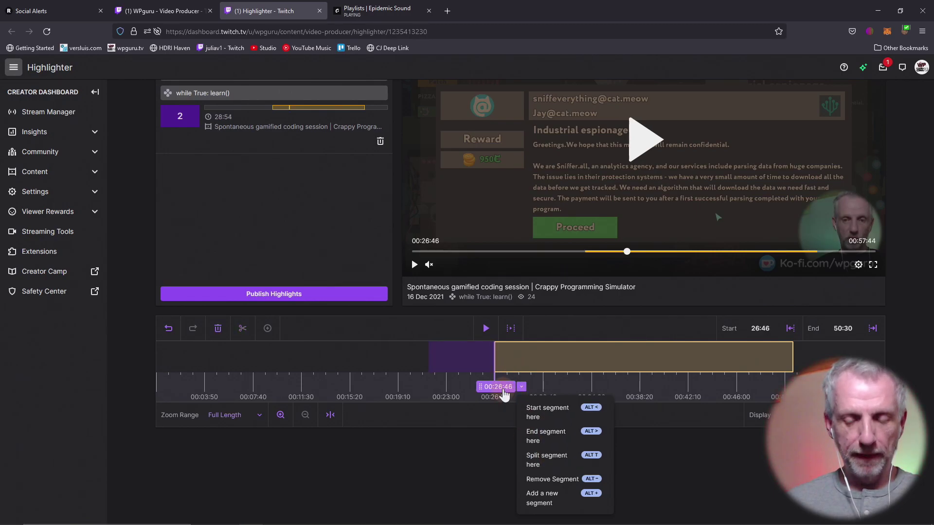
# Start the later piece at 45:30, giving 21:35–26:46 plus 45:30–50:30 (10:10 total).
pyautogui.moveTo(503, 395); pyautogui.dragTo(763, 395)
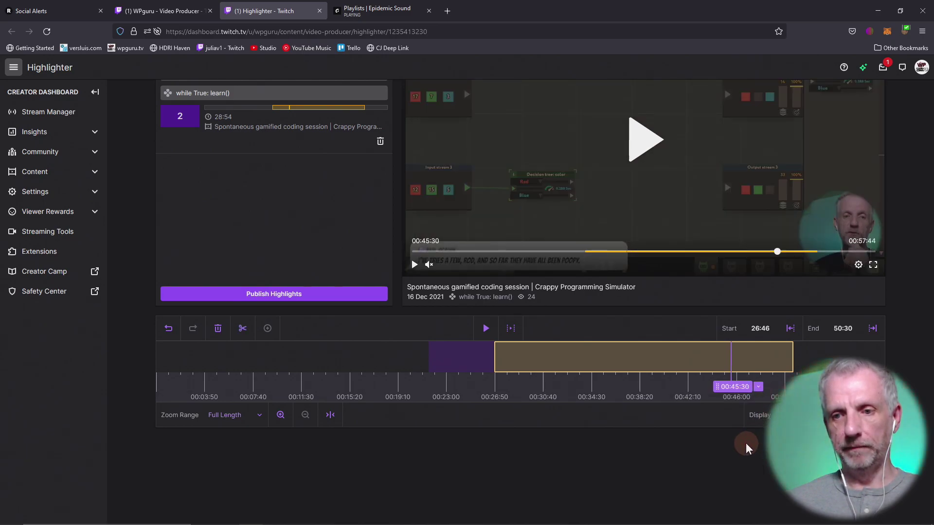
pyautogui.click(758, 387)
pyautogui.click(730, 417)
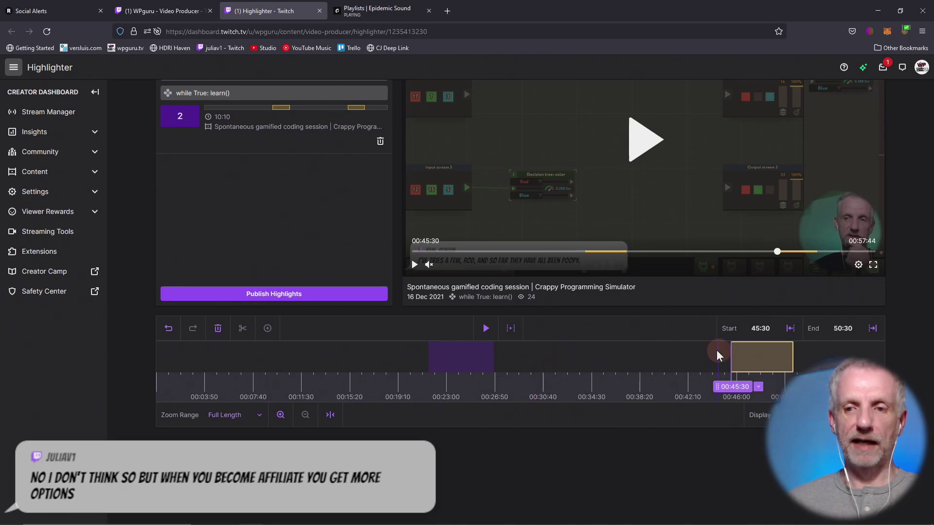
pyautogui.scroll(2, 692, 392)
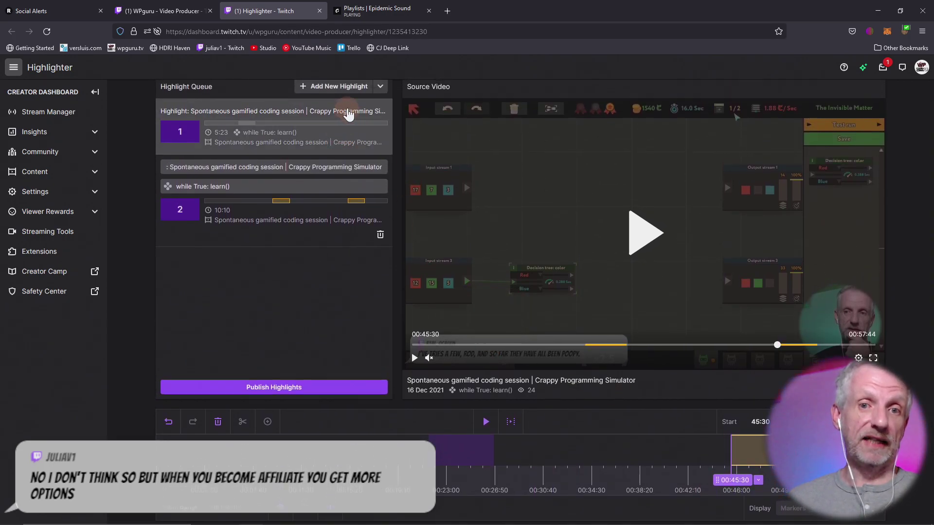
# Publish both highlights, saving each one's title and description details.
pyautogui.scroll(1, 343, 112)
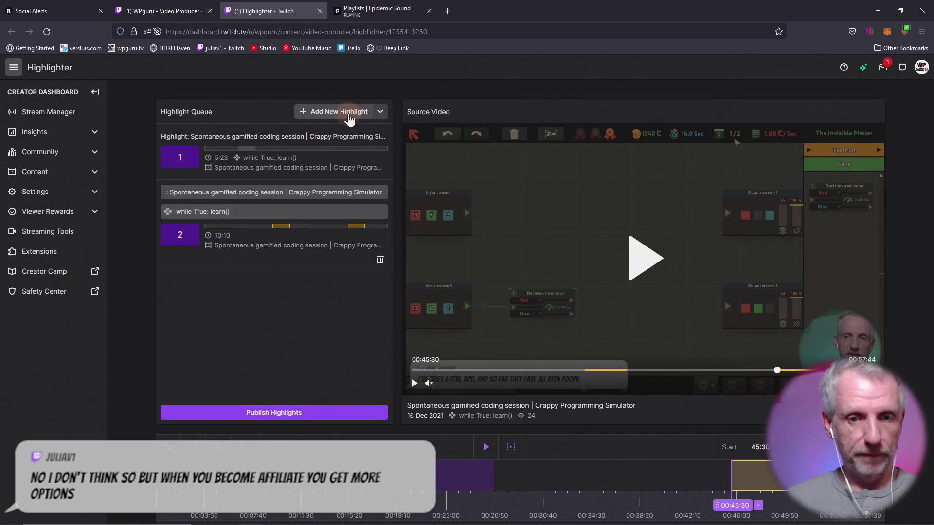
pyautogui.click(302, 413)
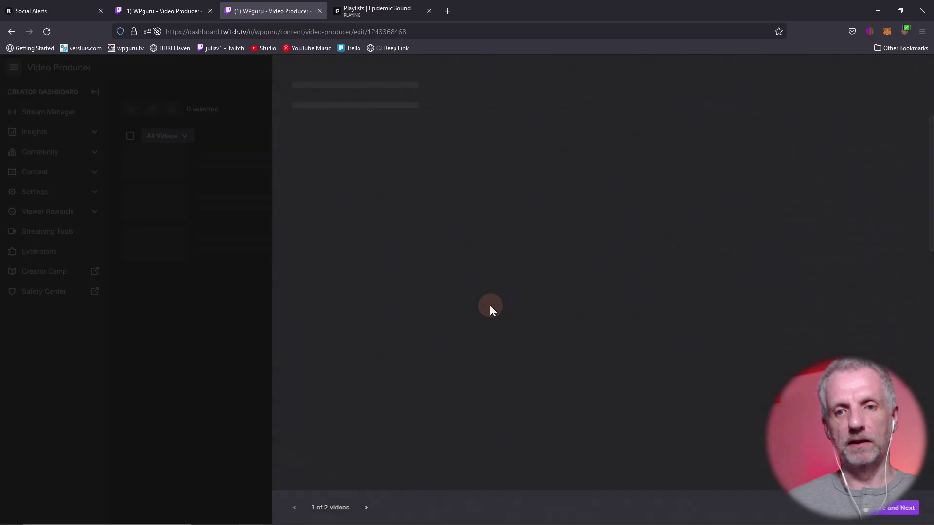
pyautogui.click(732, 147)
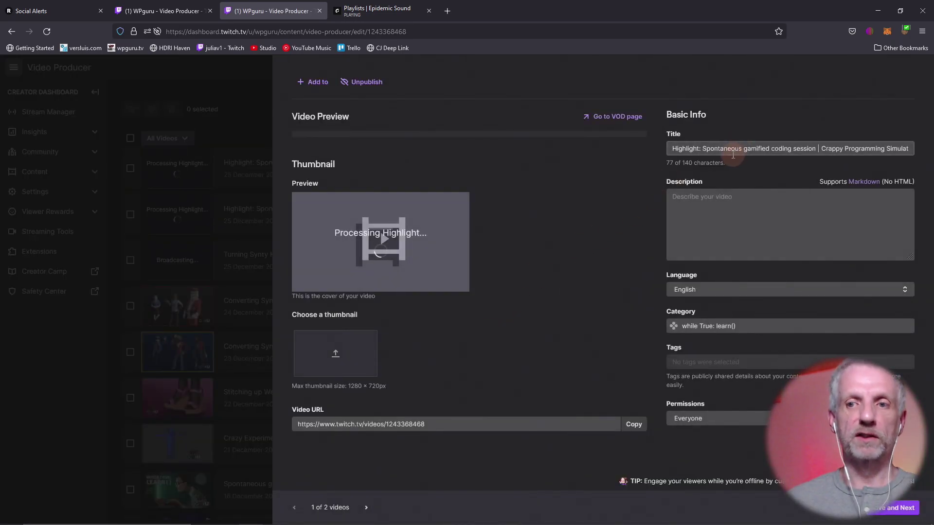
pyautogui.click(765, 220)
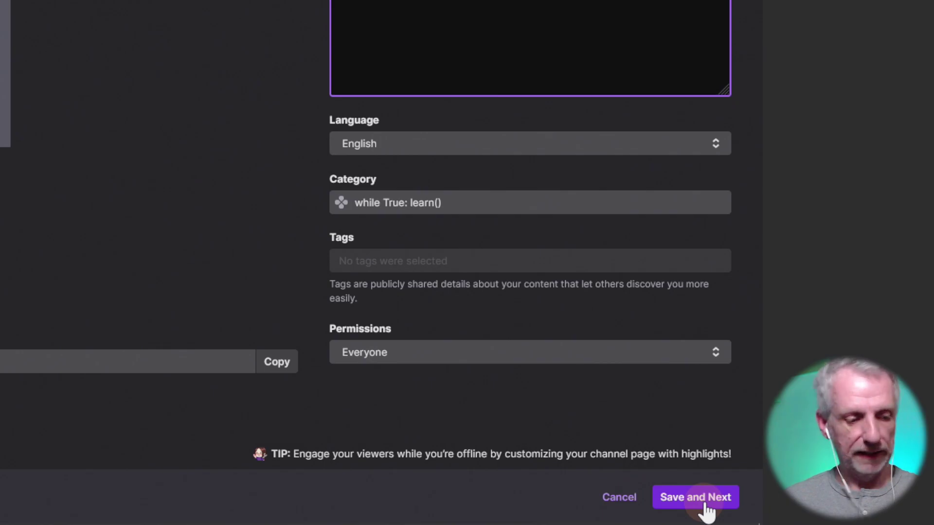
pyautogui.click(706, 498)
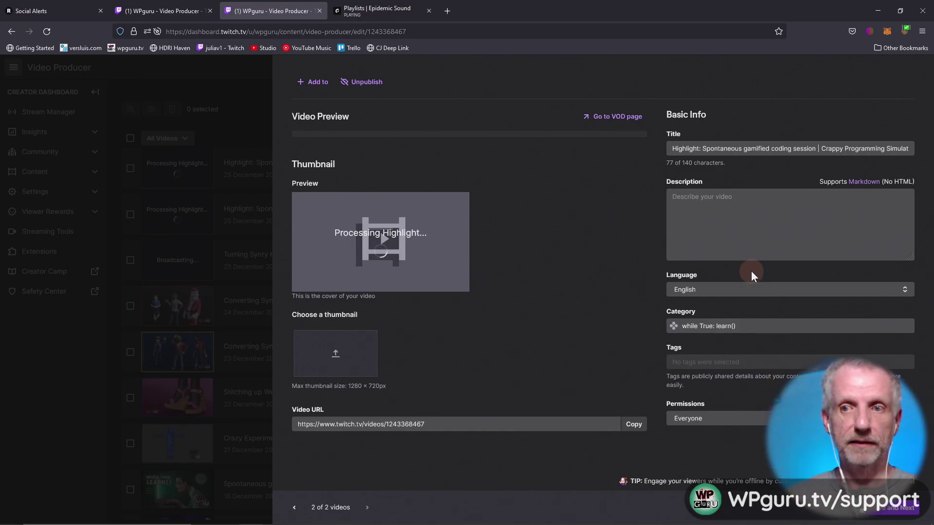
pyautogui.click(885, 508)
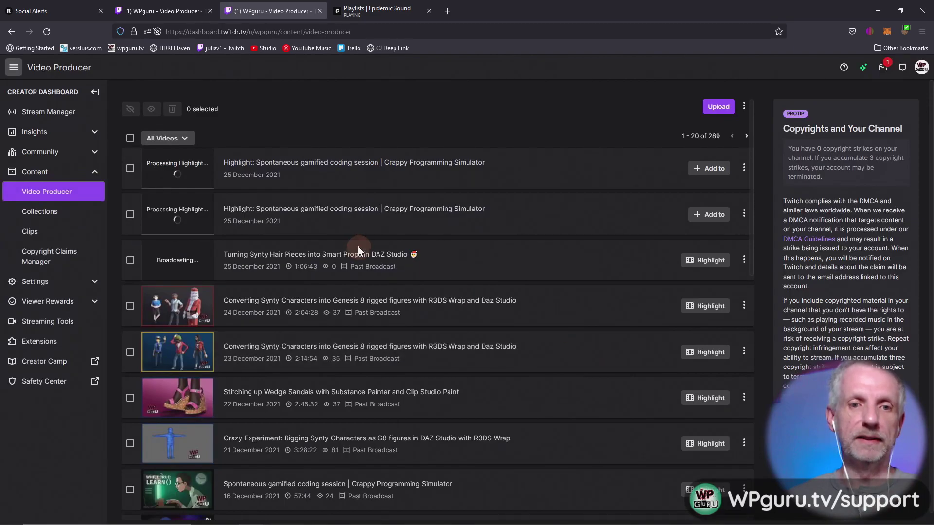